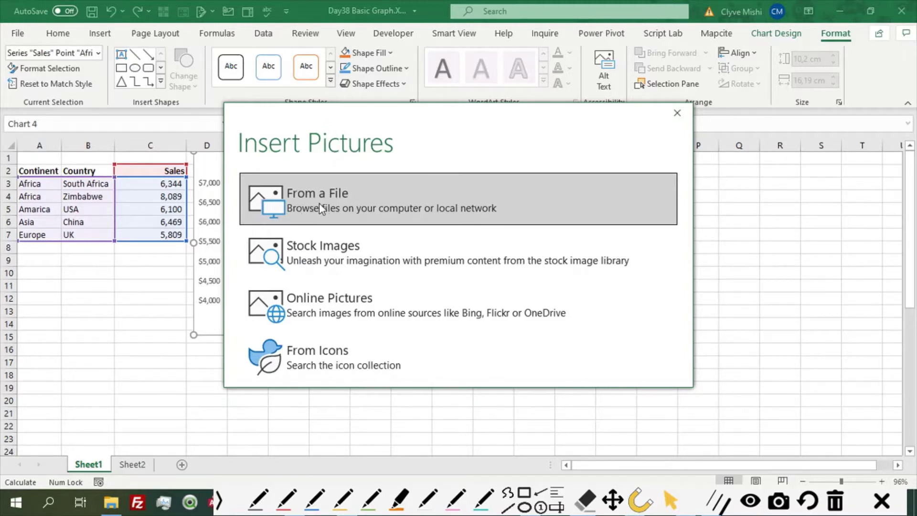
Fill the South Africa column with the picture file South_African_Flag_grande.jpg.
click(309, 196)
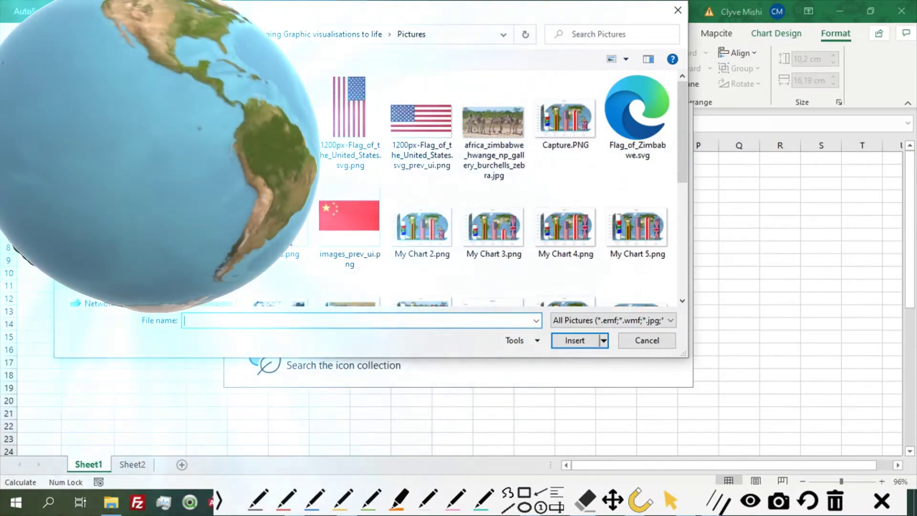
scroll(498, 188, down, 5)
click(492, 177)
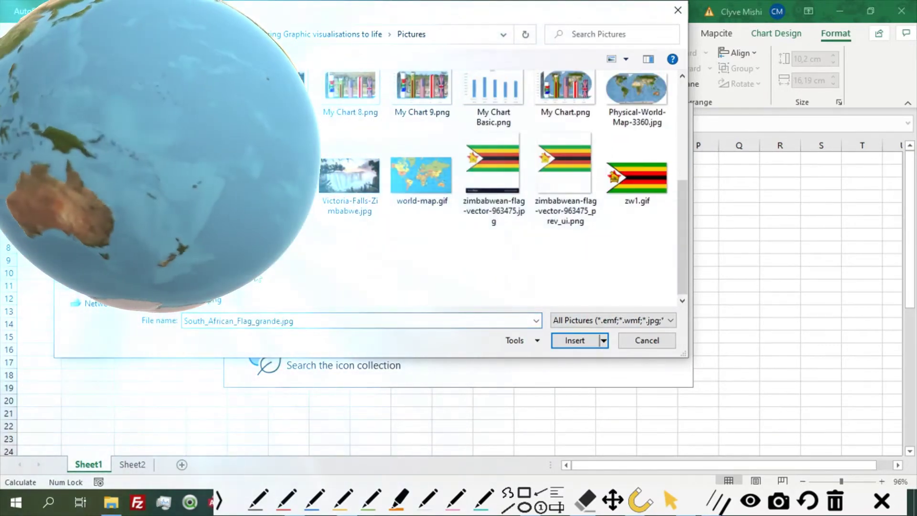
click(574, 340)
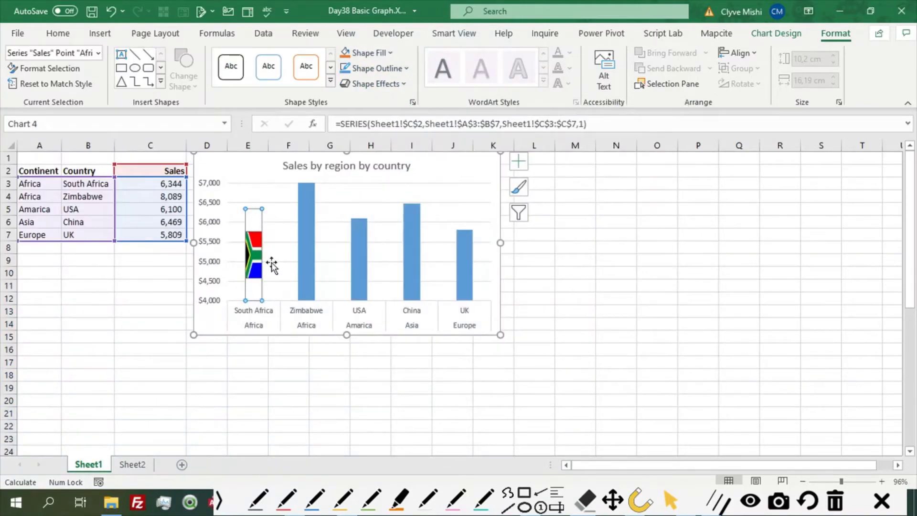
Set the maximum bound of the chart's vertical axis to 10000.
click(312, 245)
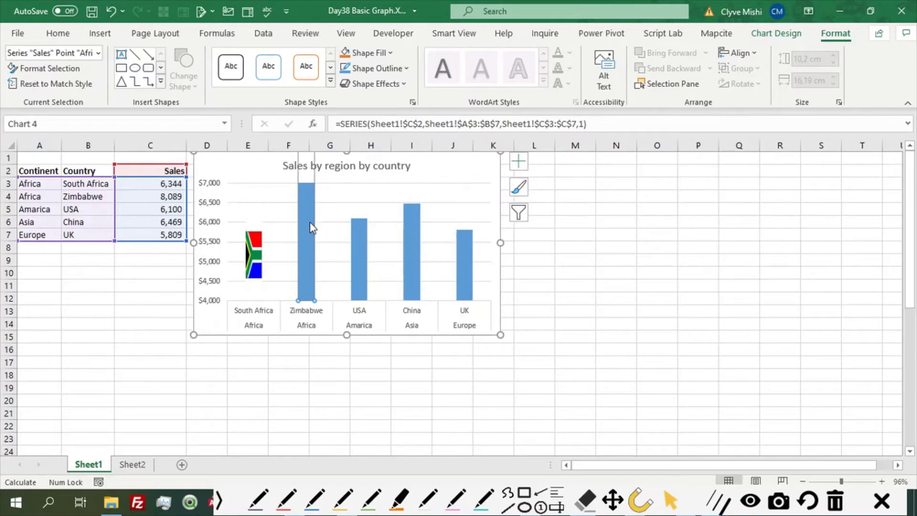
click(304, 229)
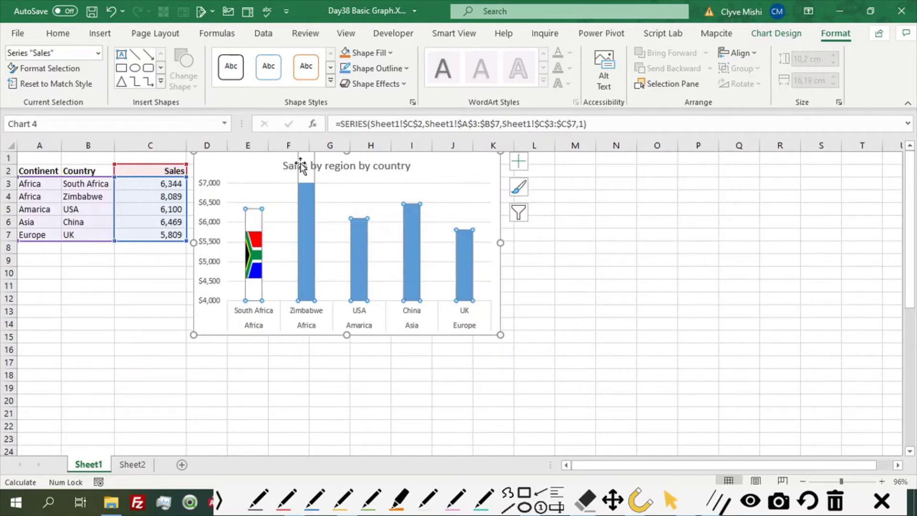
click(213, 192)
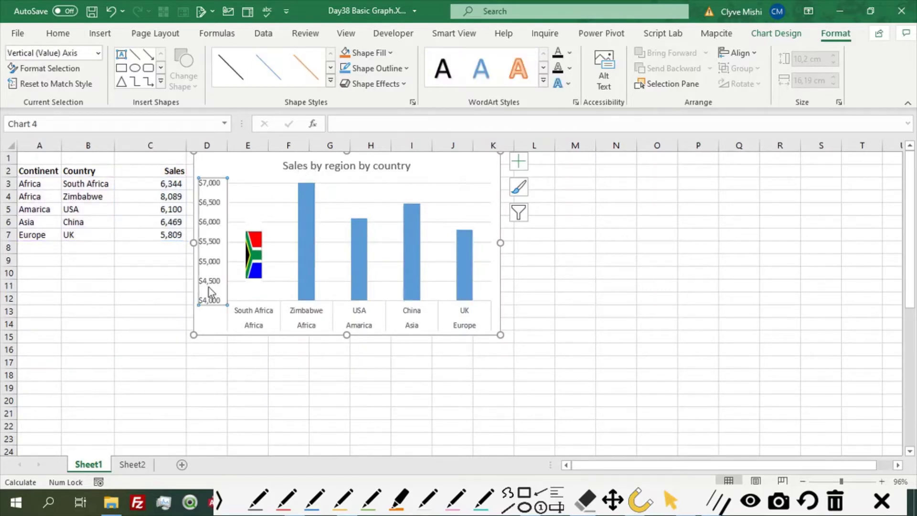
right_click(212, 206)
click(262, 372)
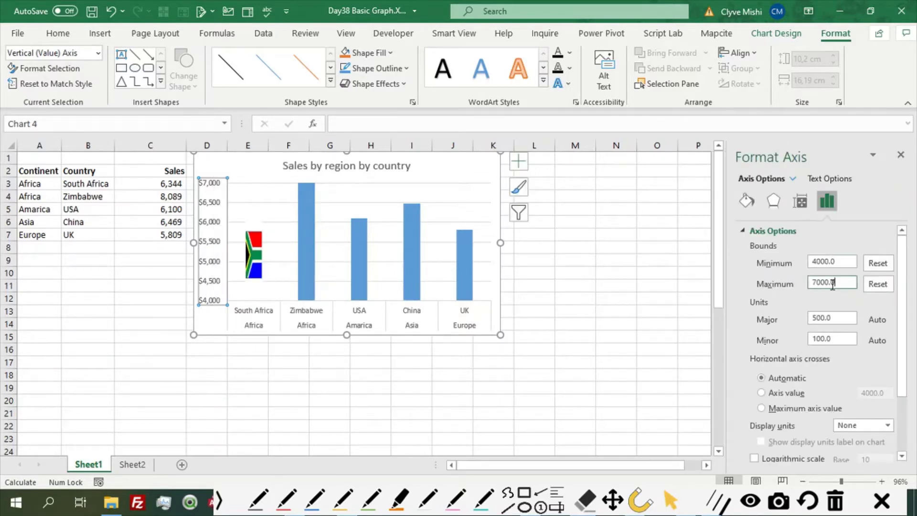
key(Return)
text(10000)
key(Return)
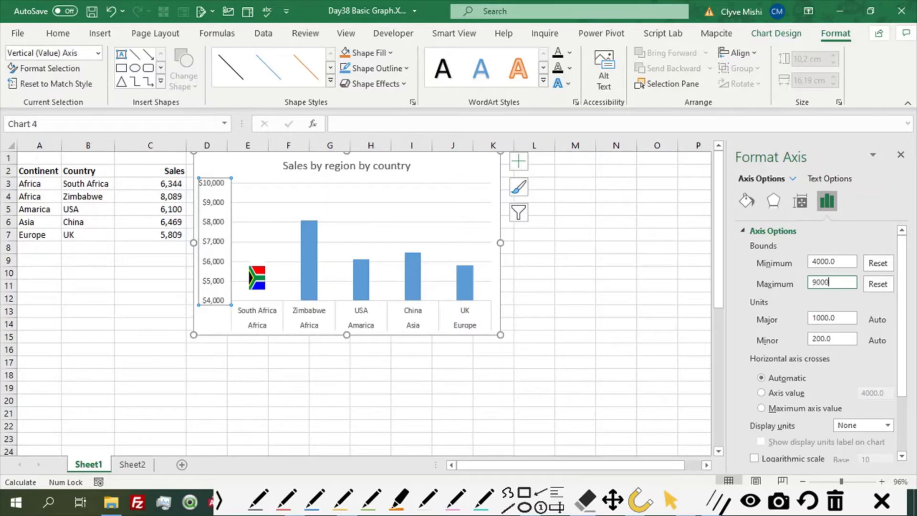
Set the vertical axis bounds to a maximum of 9000 and a minimum of 0.
key(Return)
click(835, 261)
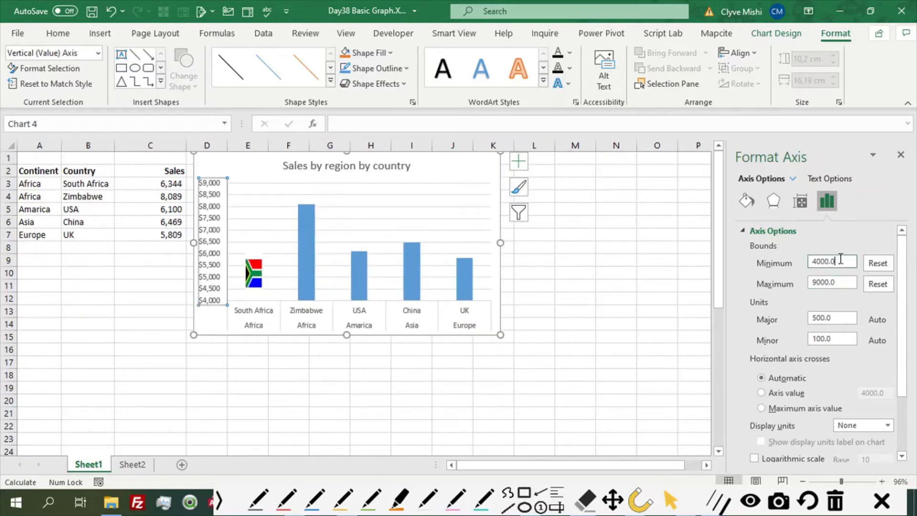
key(Return)
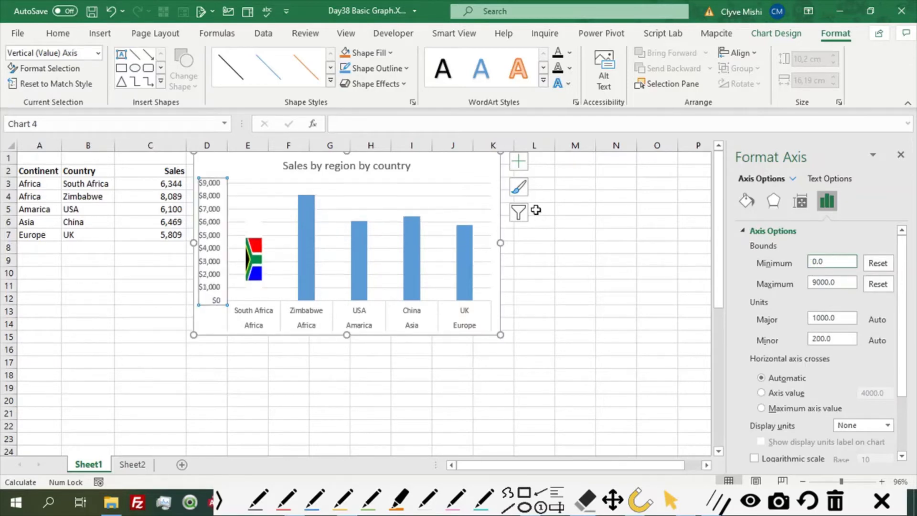
Fill only the Zimbabwe column with the picture file zw1.png.
click(251, 284)
click(303, 222)
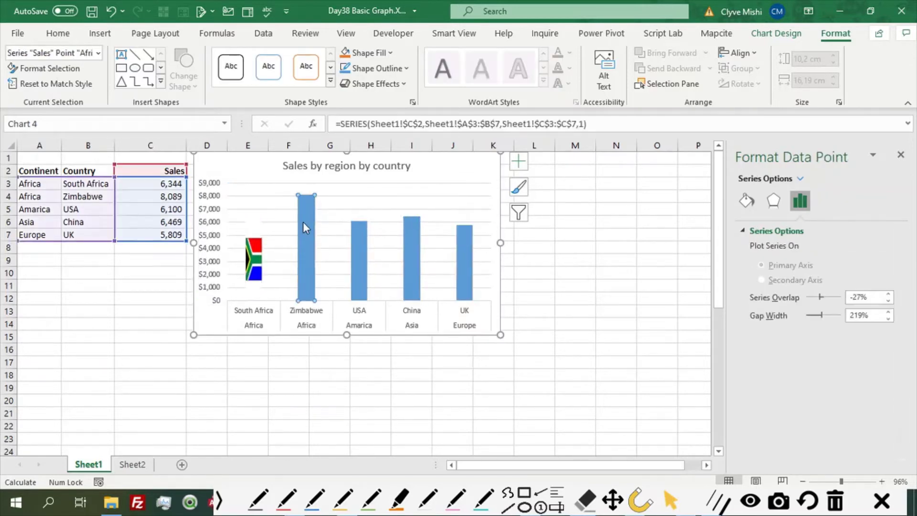
click(390, 53)
click(379, 265)
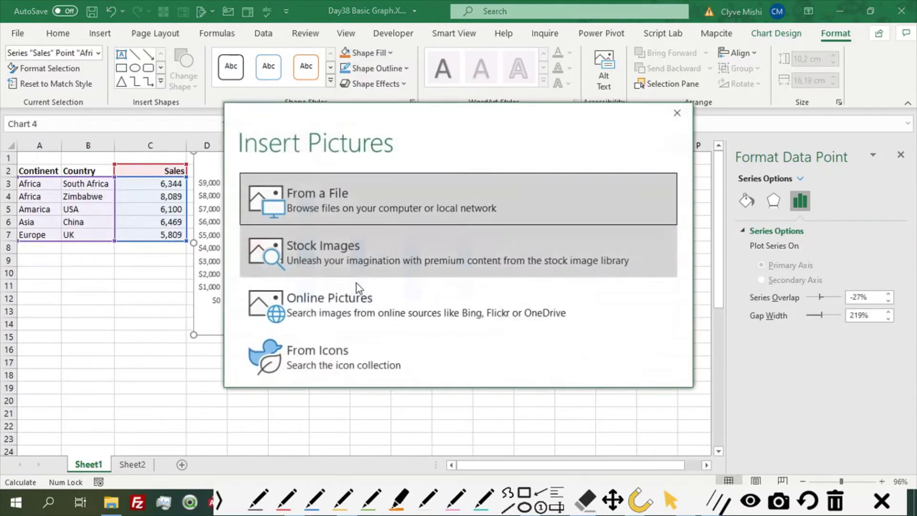
click(340, 214)
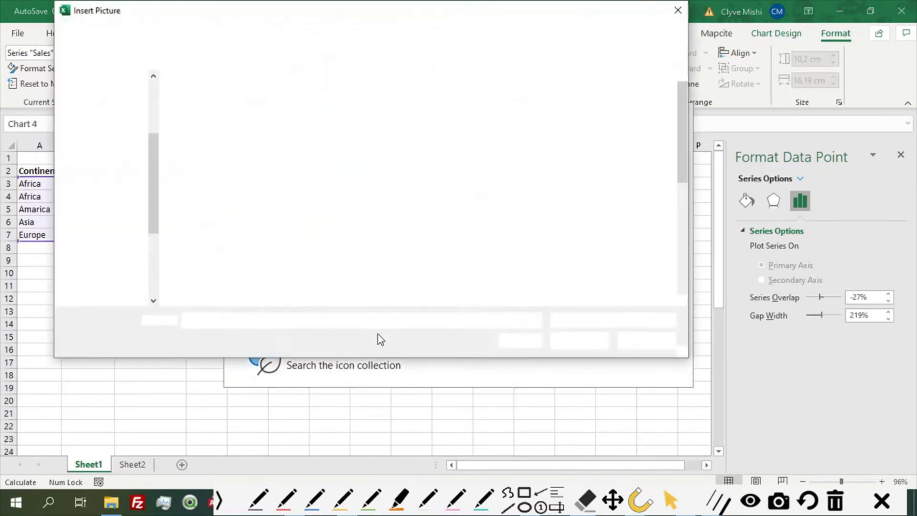
scroll(444, 195, down, 5)
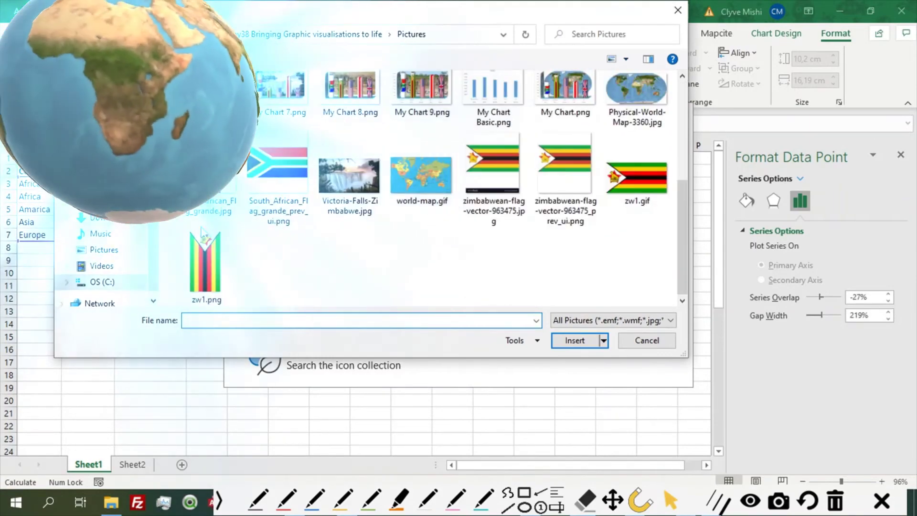
click(229, 282)
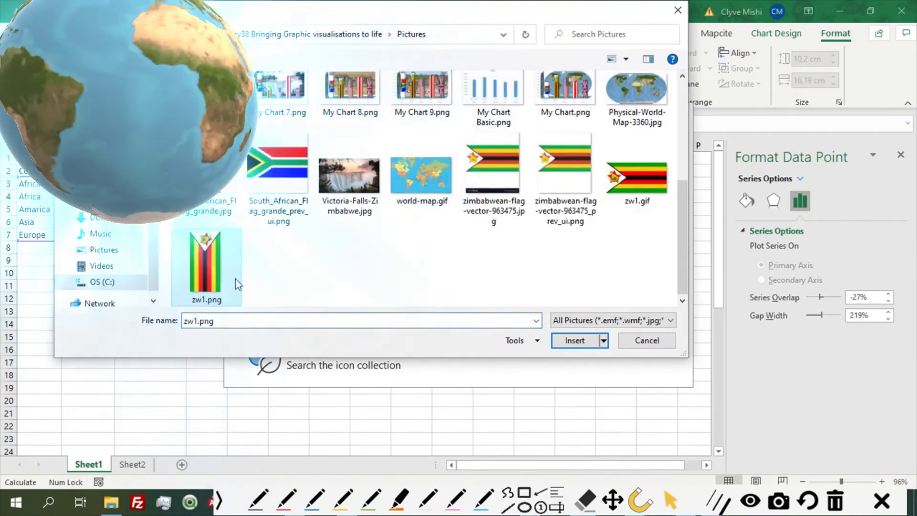
click(575, 341)
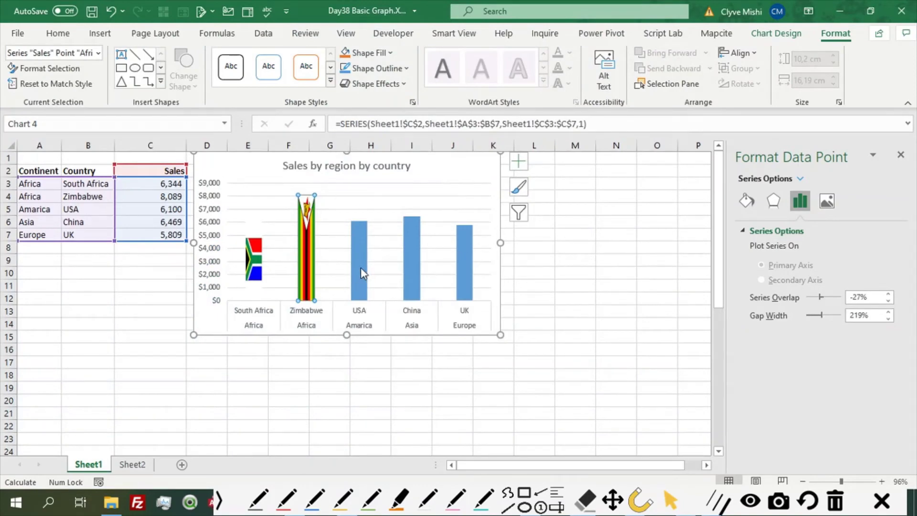
Fill the USA, China and UK columns with pictures of their national flags.
click(359, 248)
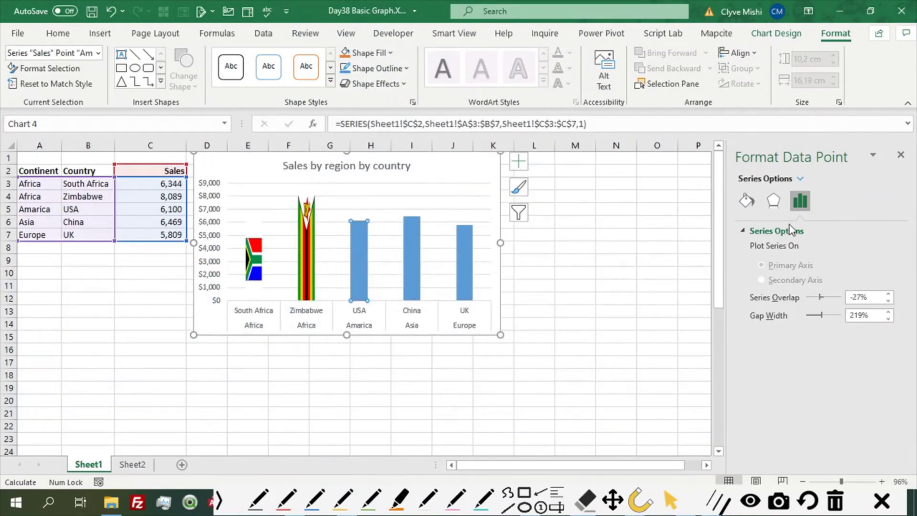
click(390, 53)
click(380, 261)
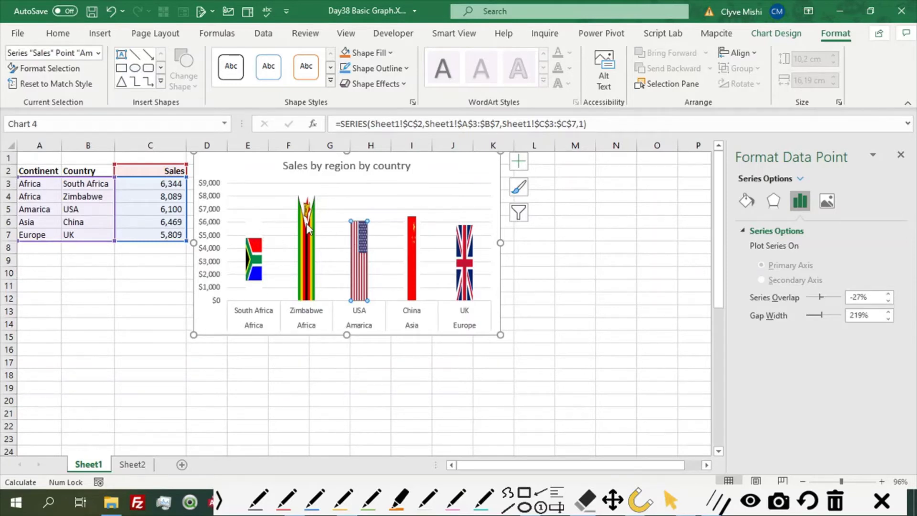
Look at the example charts on Sheet2 and return to Sheet1.
click(268, 208)
key(ctrl+Page_Down)
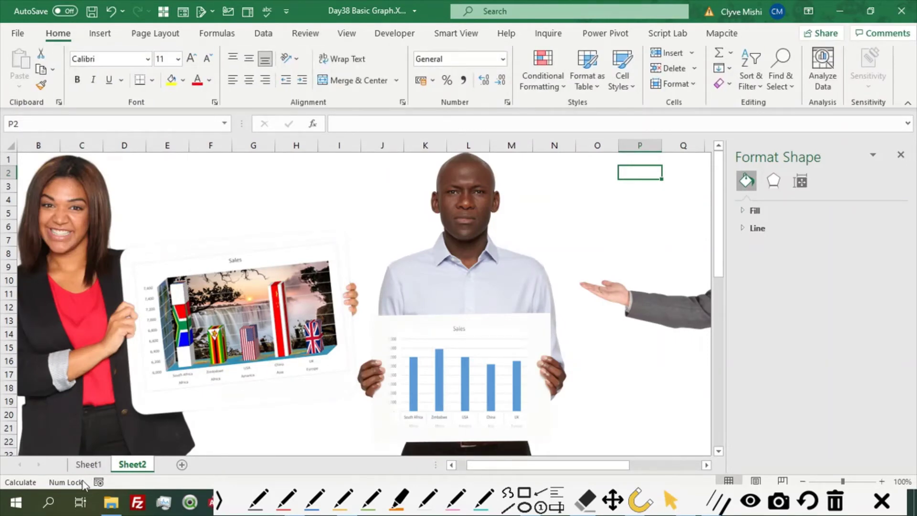
click(89, 464)
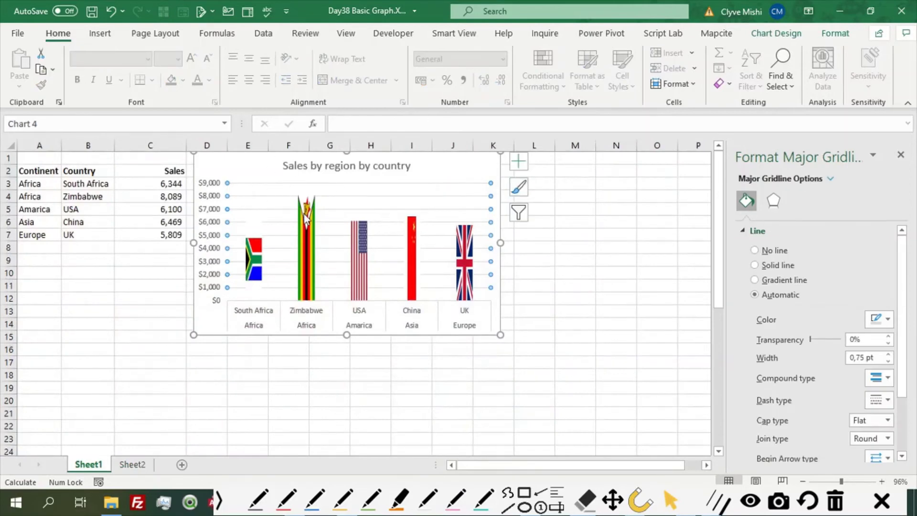
Change the chart type to 3-D Clustered Column and enlarge the chart to about column L, row 21.
click(318, 218)
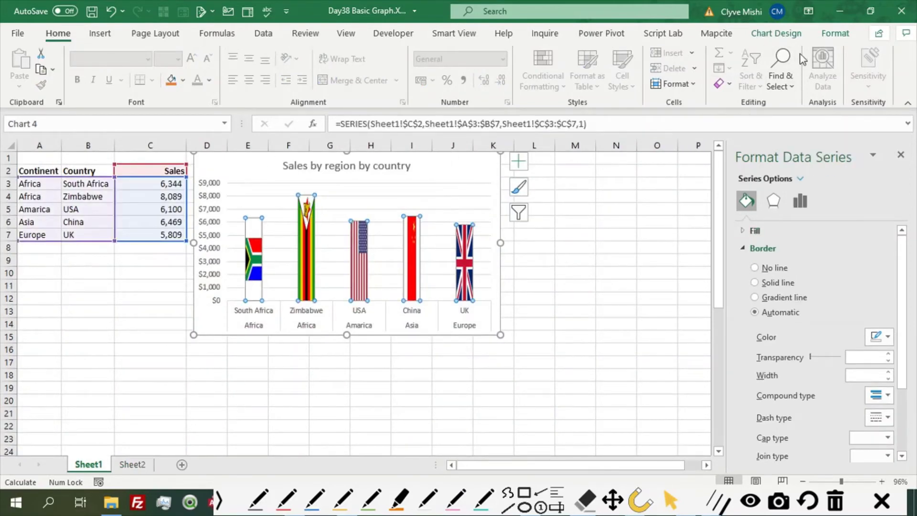
click(778, 34)
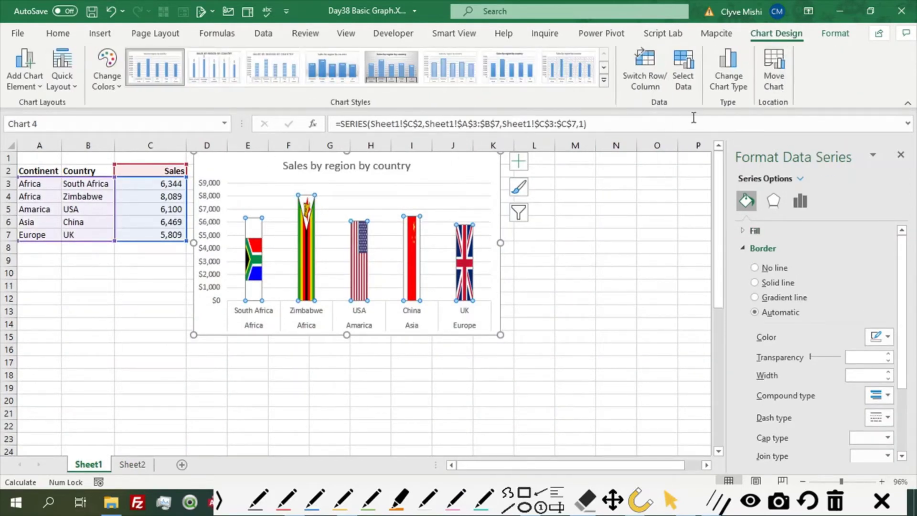
click(736, 74)
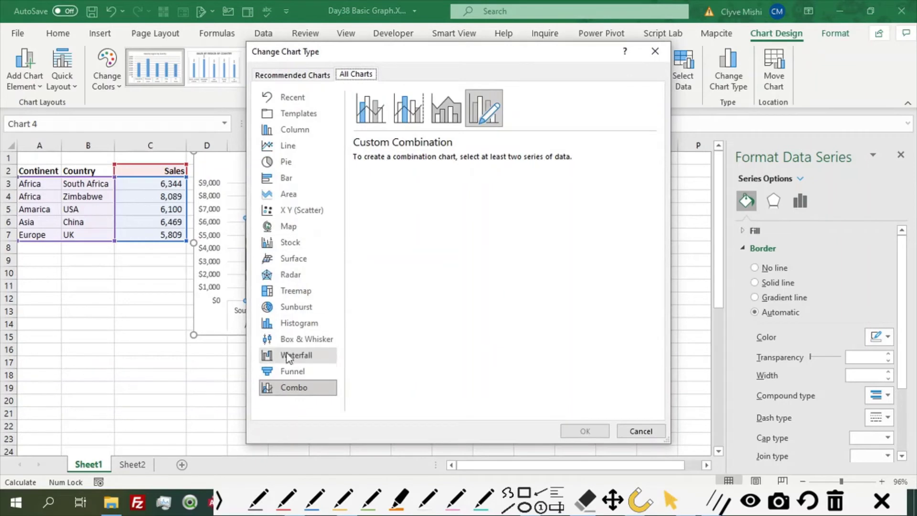
click(295, 130)
click(559, 109)
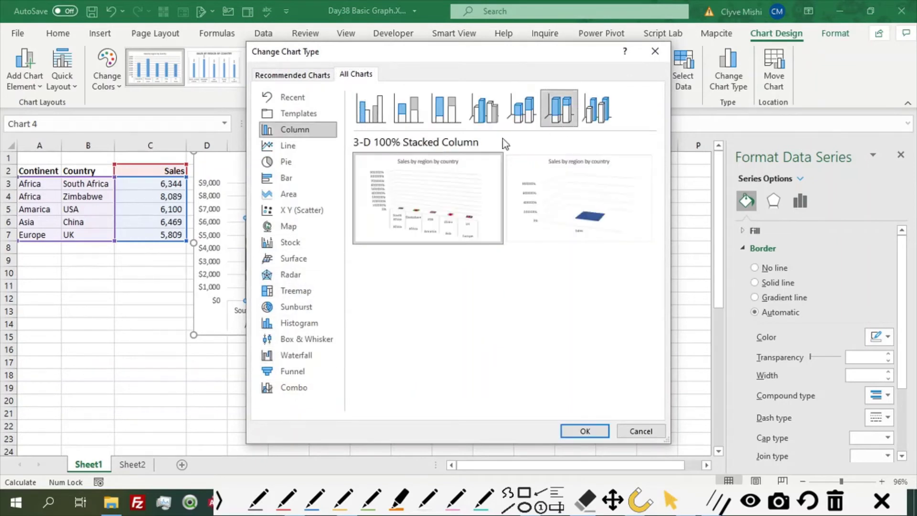
click(483, 109)
mouse_move(452, 172)
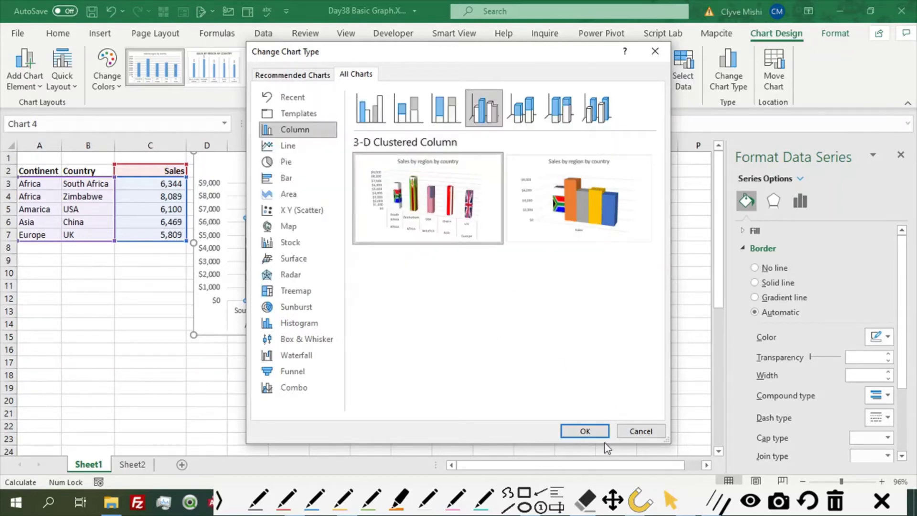
click(585, 431)
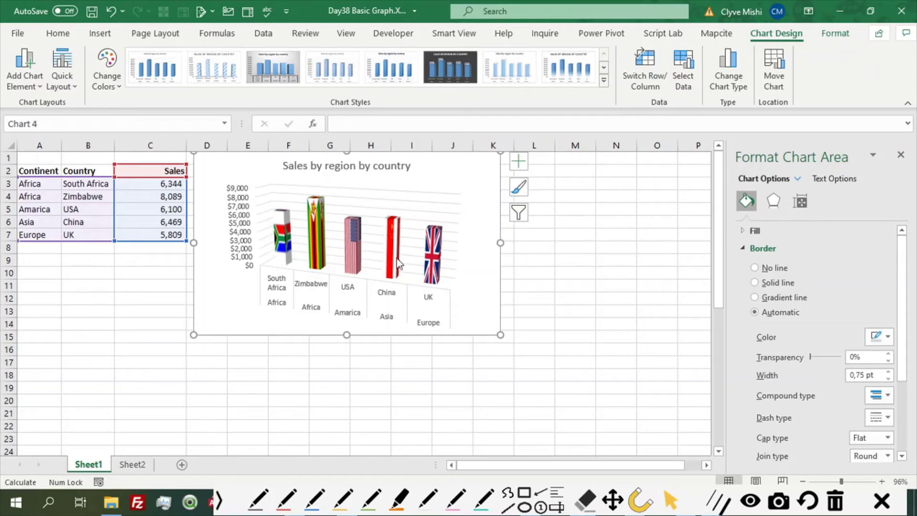
click(400, 200)
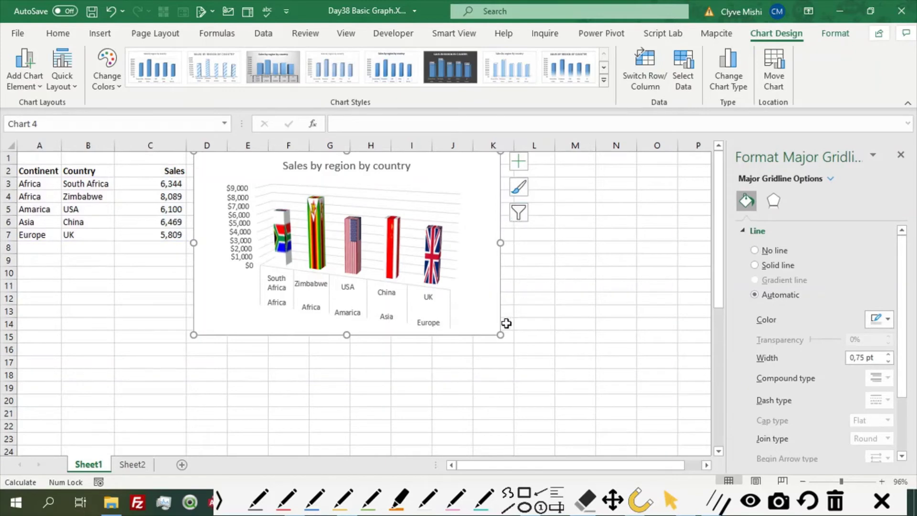
drag(502, 334, 546, 416)
Fill the back wall of the 3-D chart with the picture file world-map.gif.
click(418, 200)
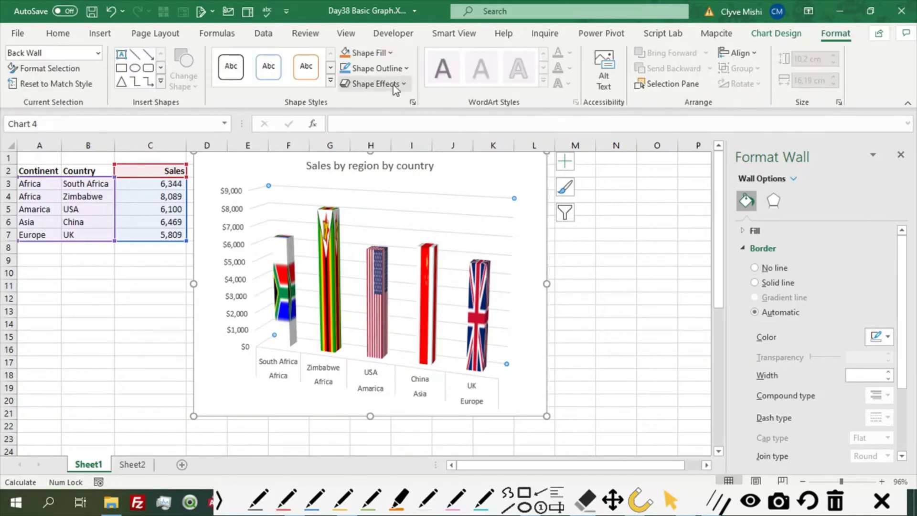
click(391, 53)
click(389, 260)
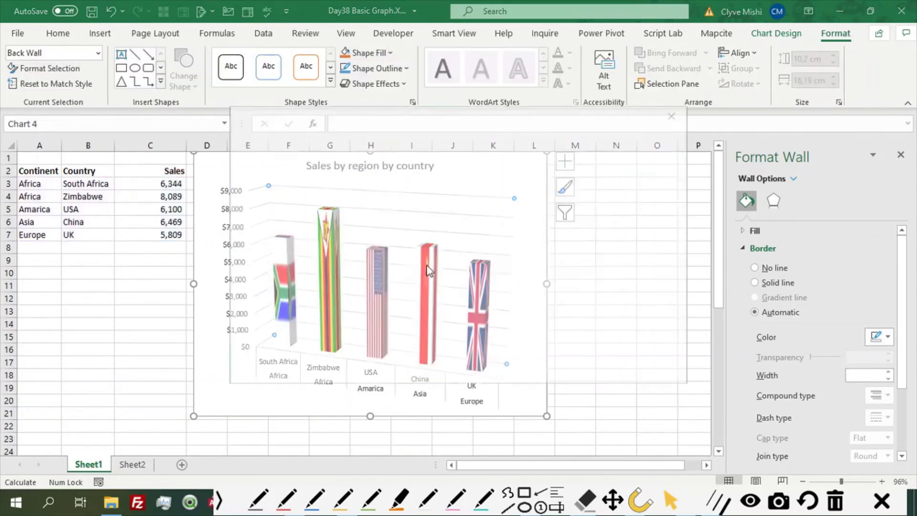
click(328, 199)
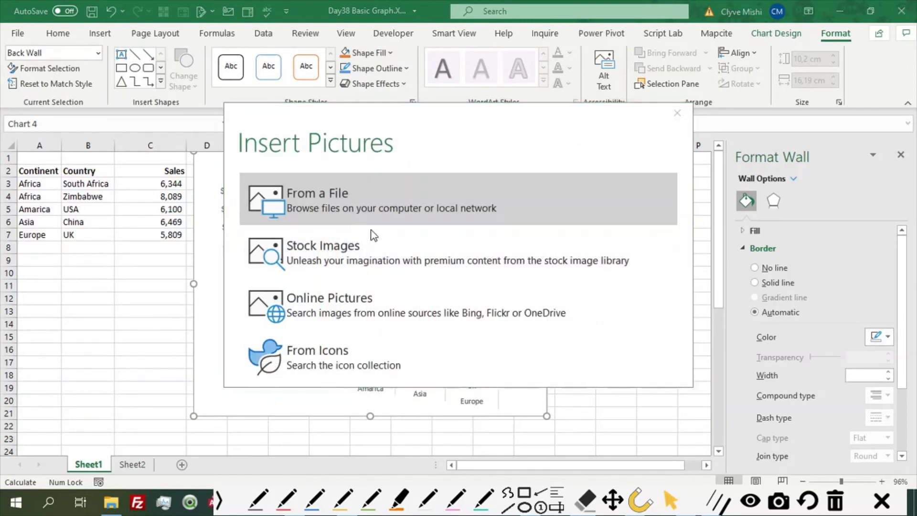
scroll(424, 201, down, 3)
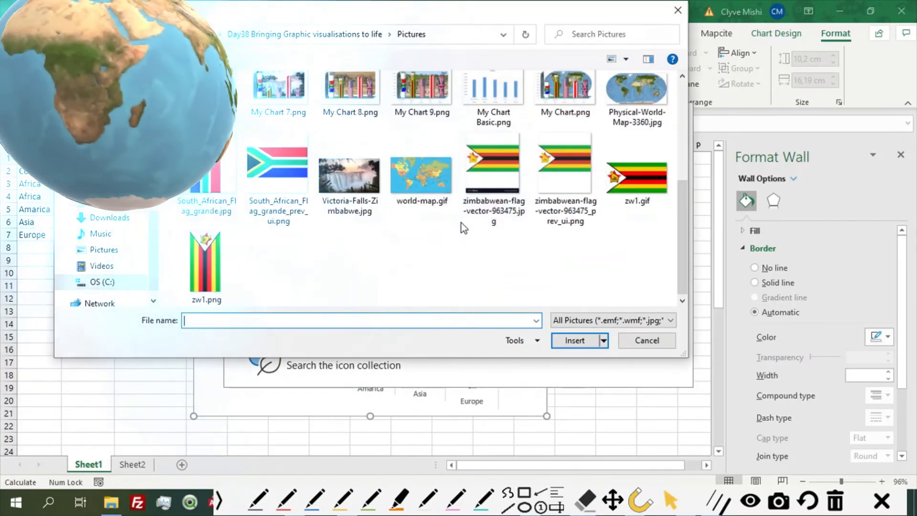
click(430, 176)
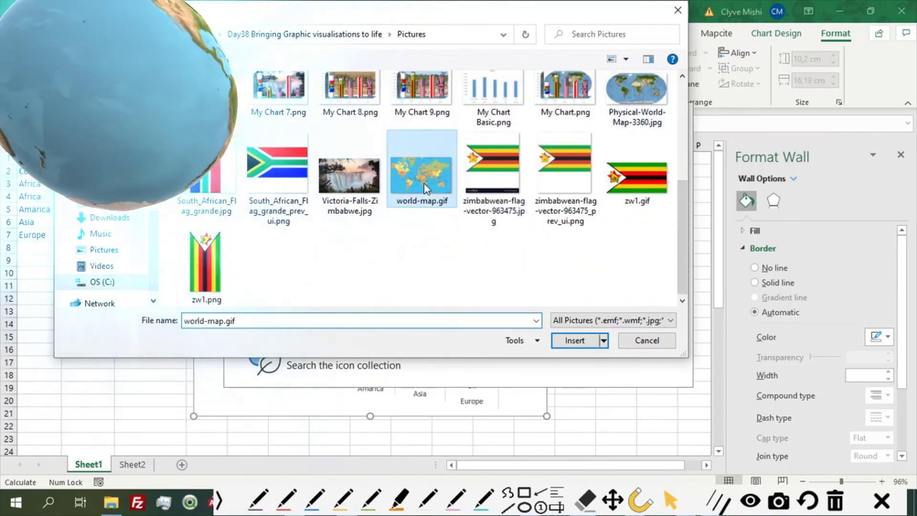
click(578, 341)
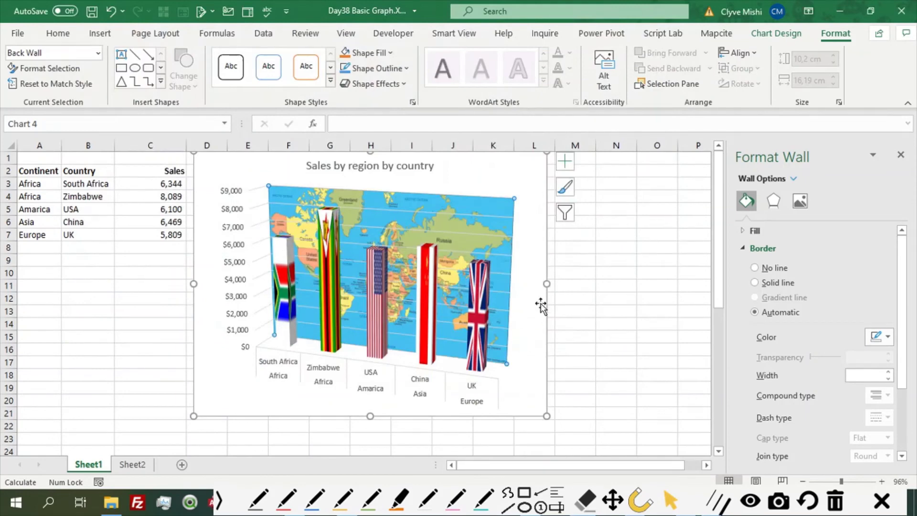
Fill the side wall of the 3-D chart with a Cutout People stock image of a man in a dark suit.
click(260, 243)
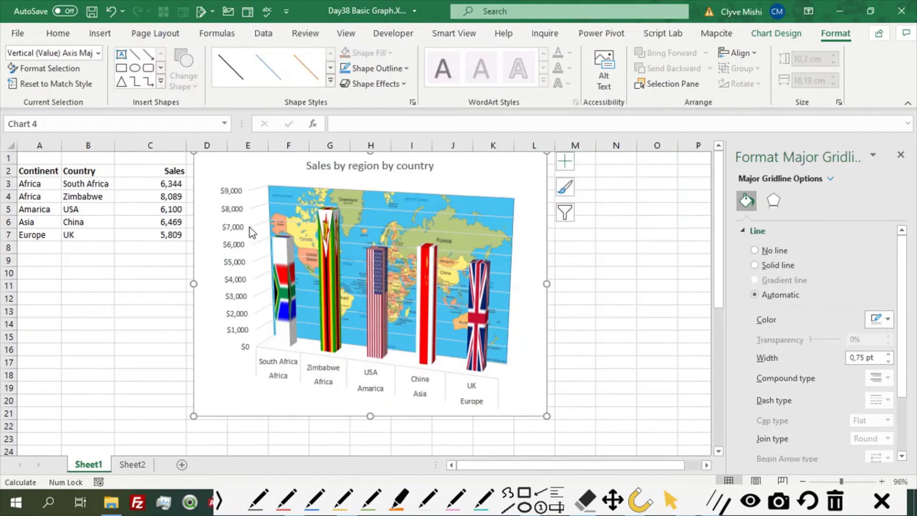
click(263, 216)
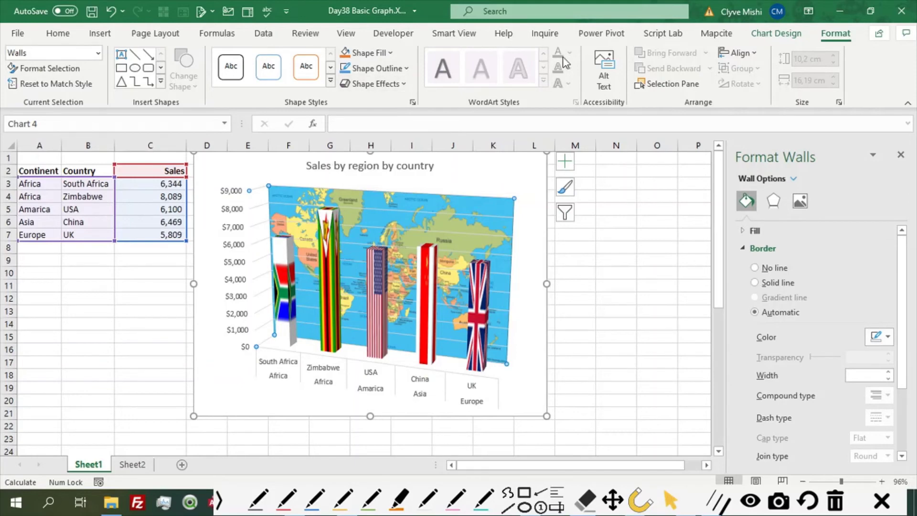
click(389, 54)
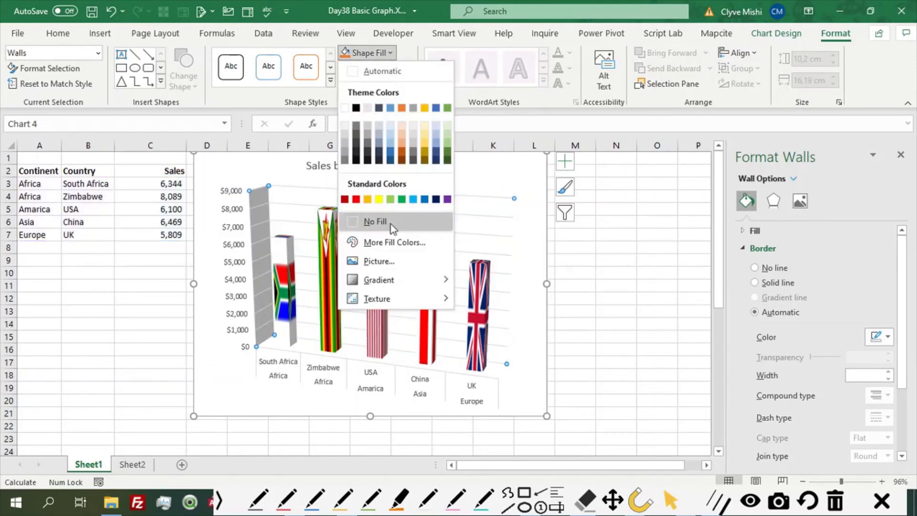
click(385, 262)
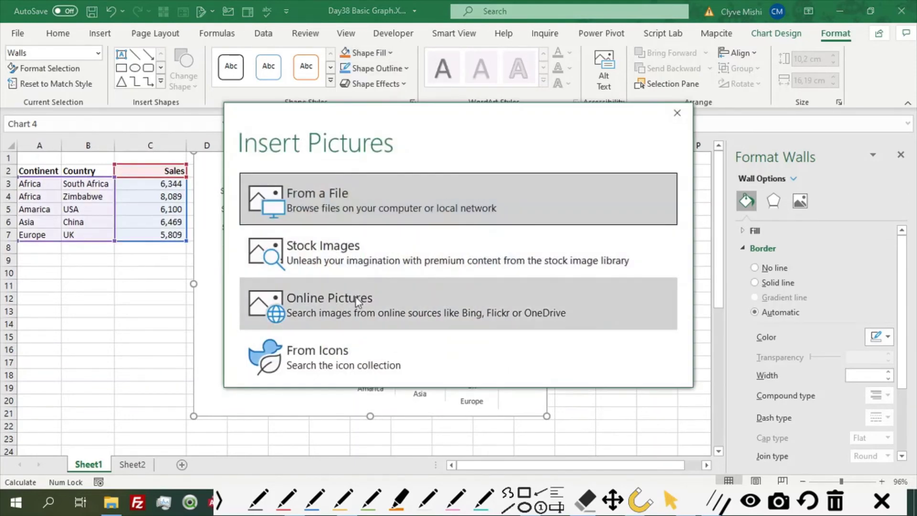
click(325, 262)
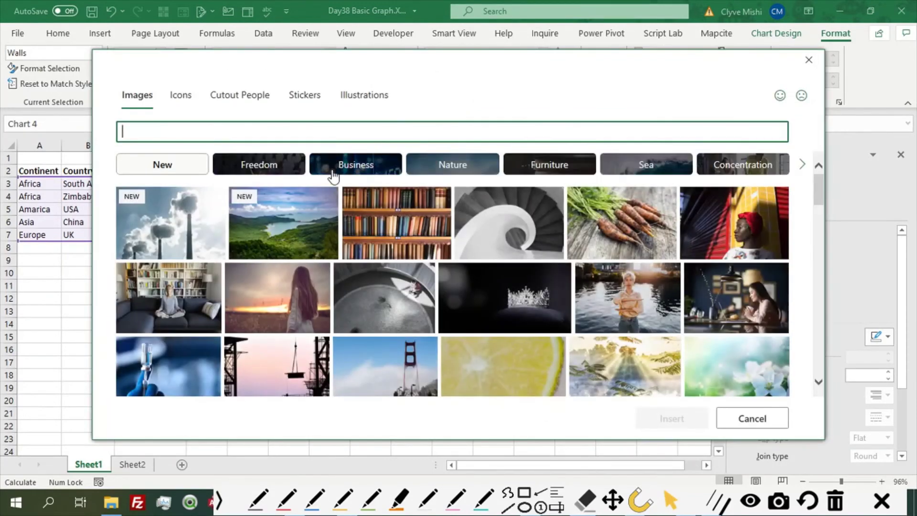
click(245, 98)
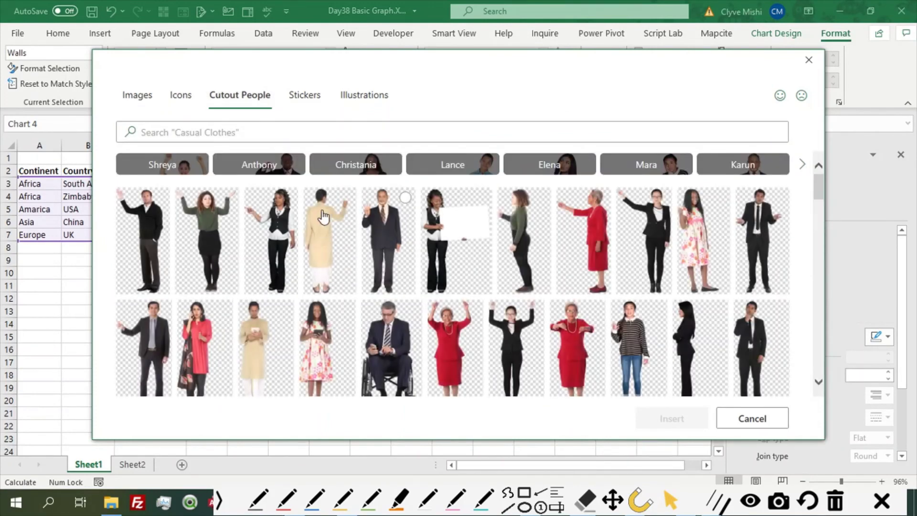
click(275, 165)
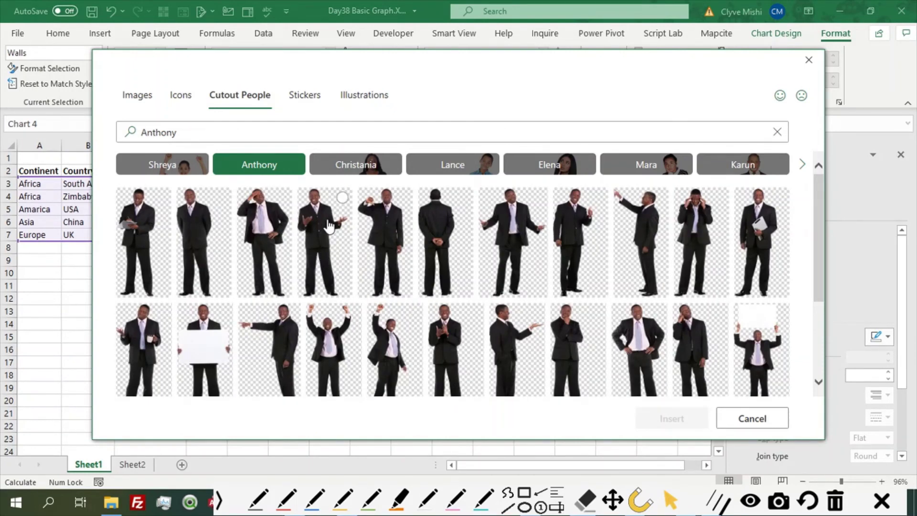
click(515, 353)
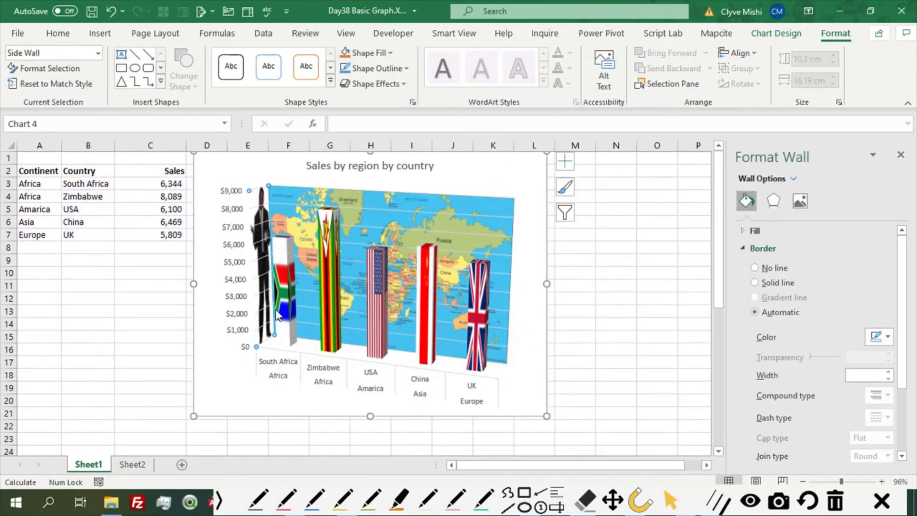
Fill the floor of the 3-D chart with a blue gradient from the light variations.
click(323, 400)
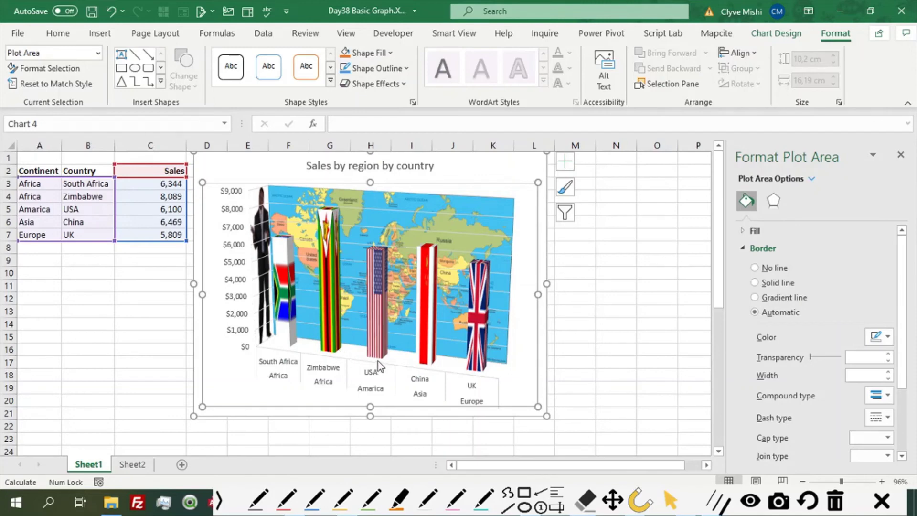
click(356, 356)
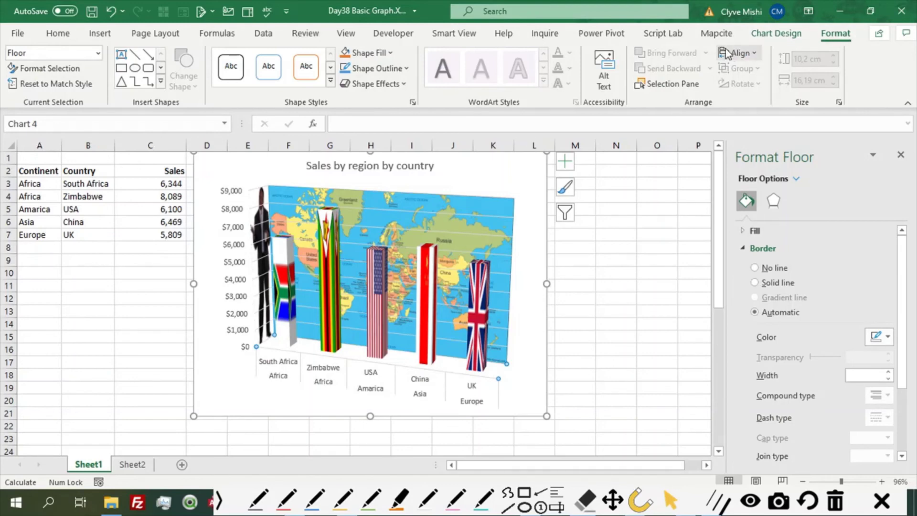
click(390, 53)
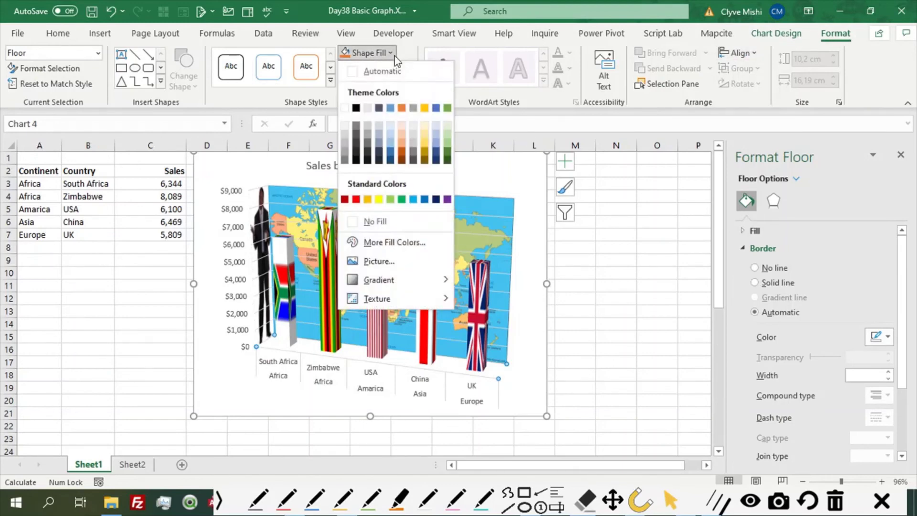
mouse_move(379, 279)
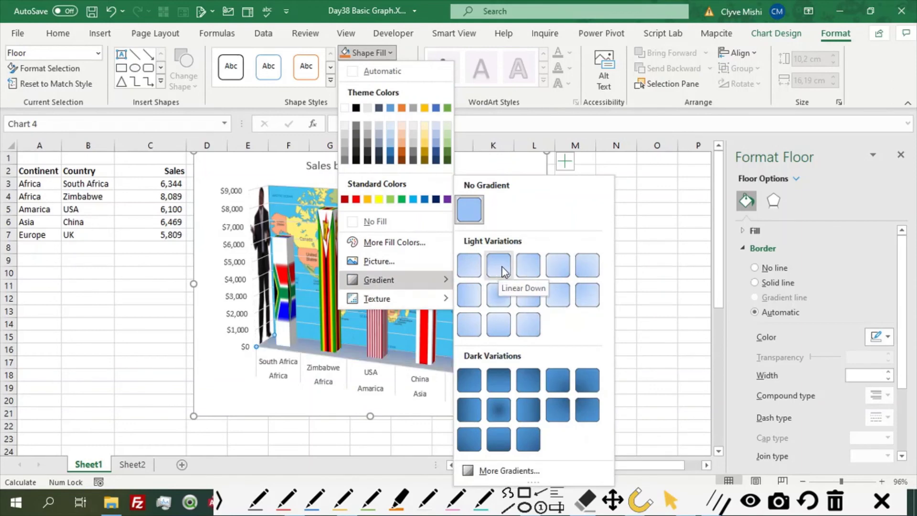
click(496, 298)
click(624, 320)
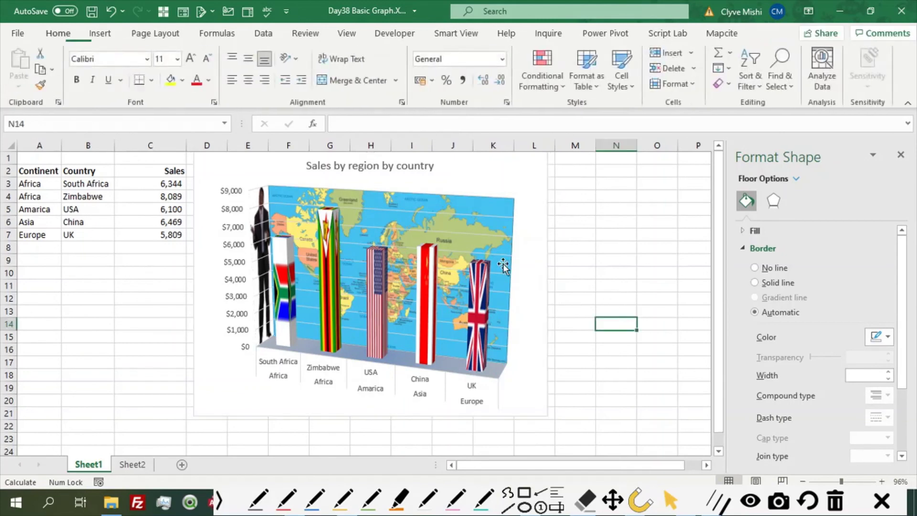
Remove the horizontal axis with the country and continent labels from the chart.
click(265, 209)
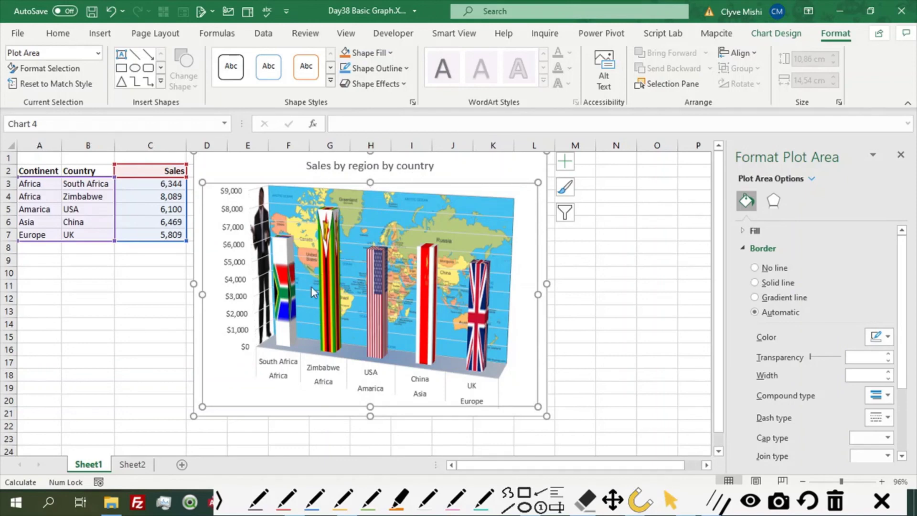
key(ctrl+z)
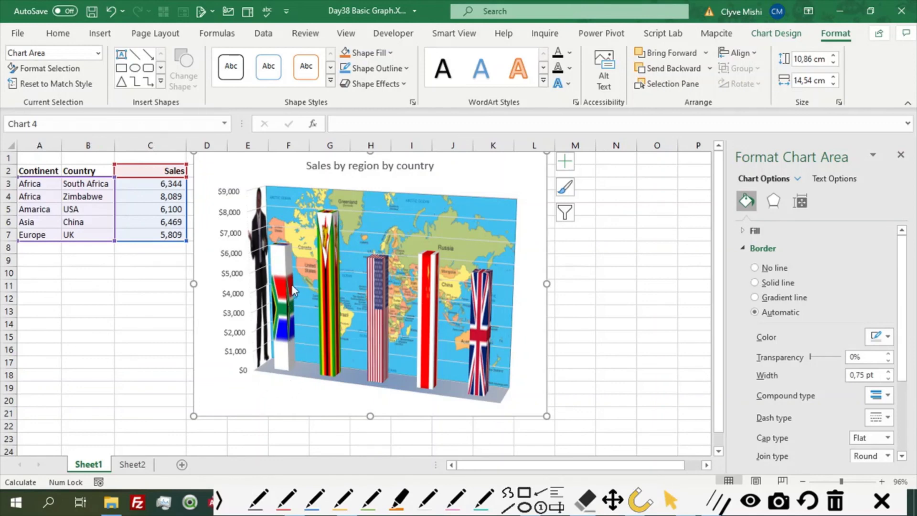
Re-enter the unchanged formula =RANDBETWEEN(5200,8200) in cell C4 to regenerate the random sales figures.
click(171, 198)
double_click(170, 196)
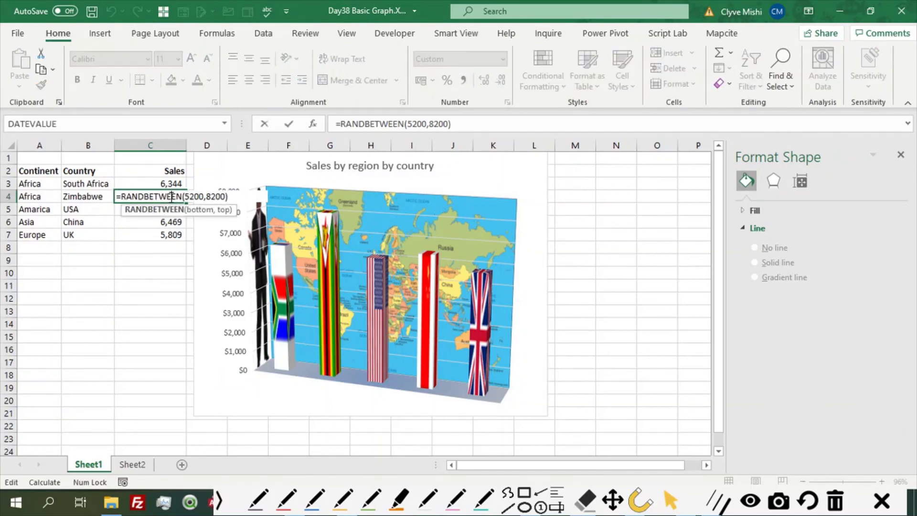
key(Return)
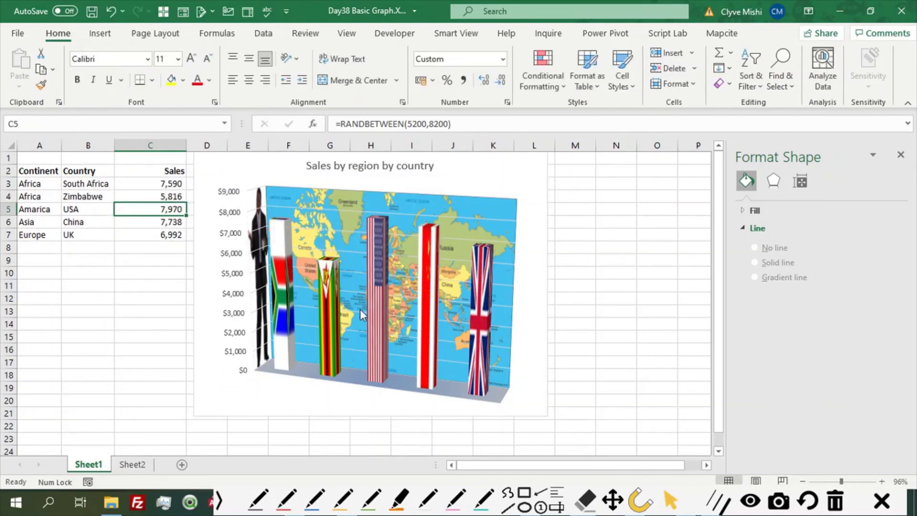